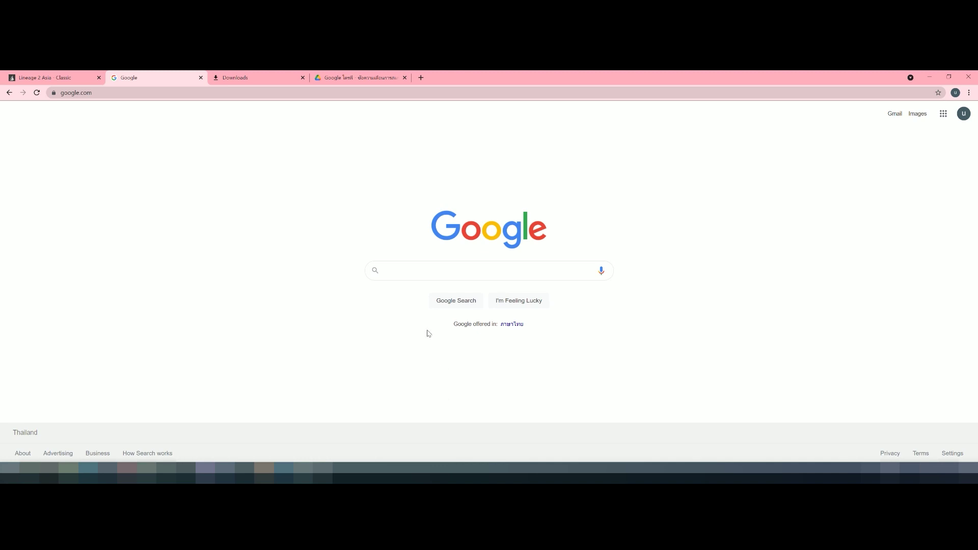
Search Google for winrar and go to the rarlab.com 'Downloads - WinRAR archiver' result
click(395, 273)
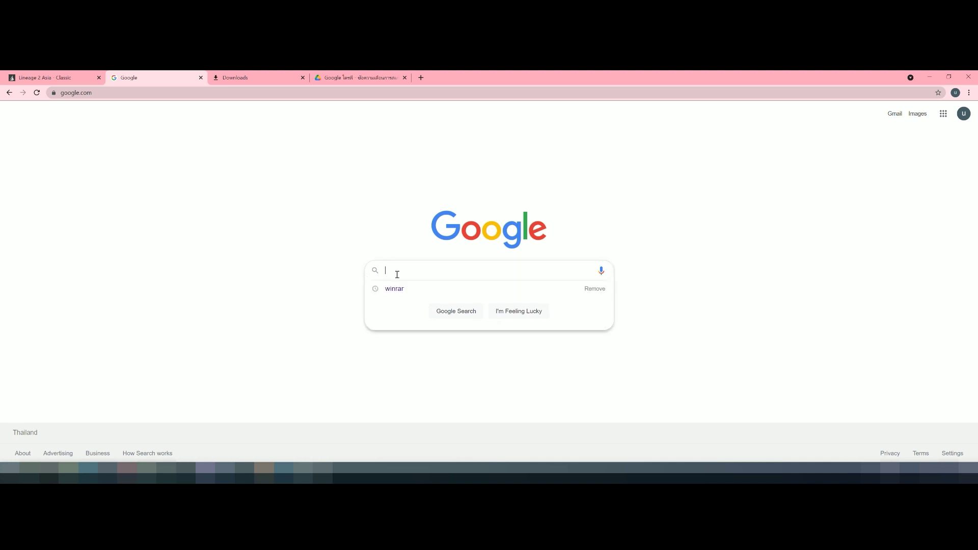
click(396, 273)
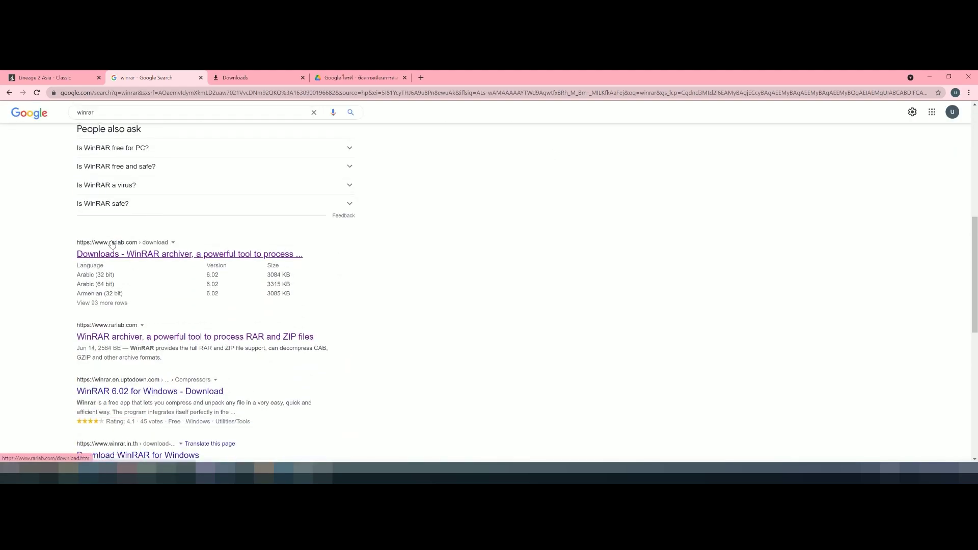
click(134, 247)
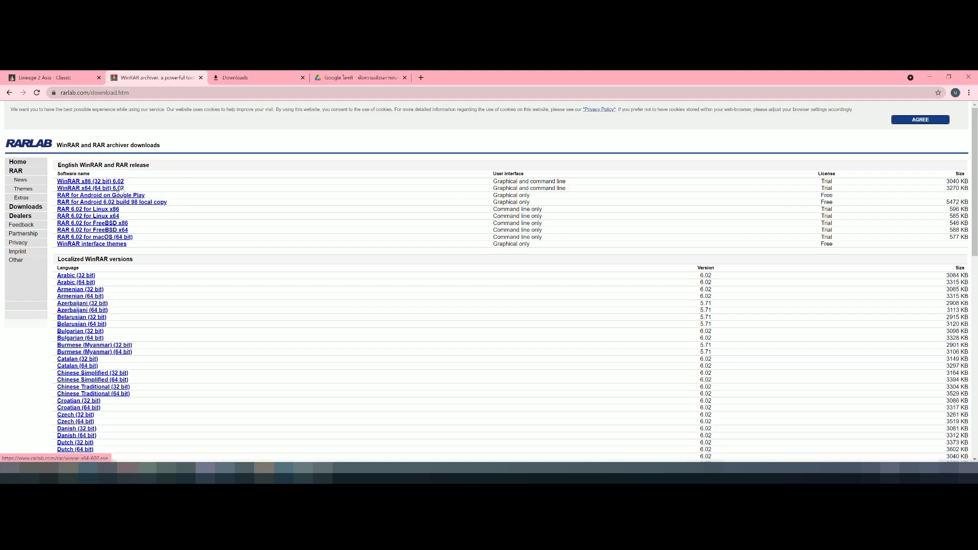
Download the WinRAR 6.02 installer, run the .exe, then cancel its setup dialog
click(116, 181)
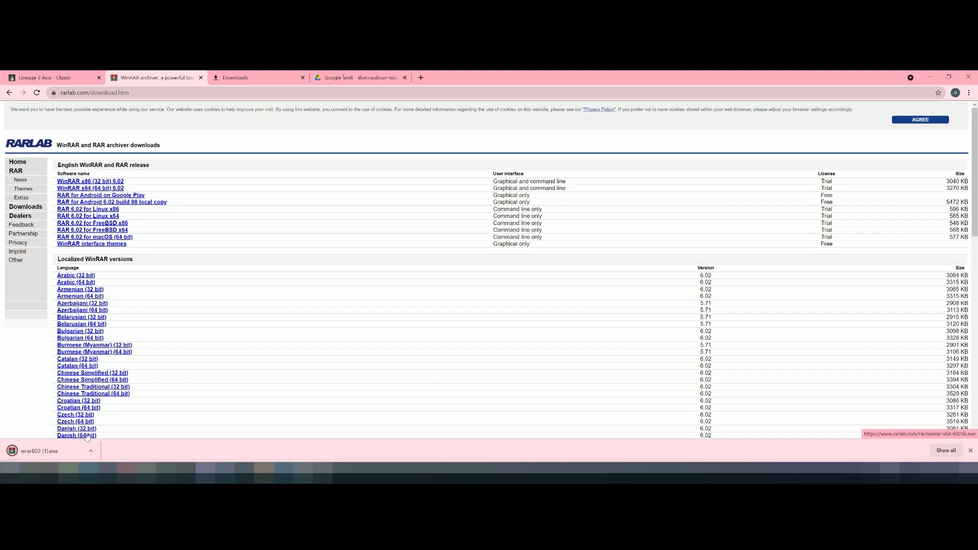
click(57, 454)
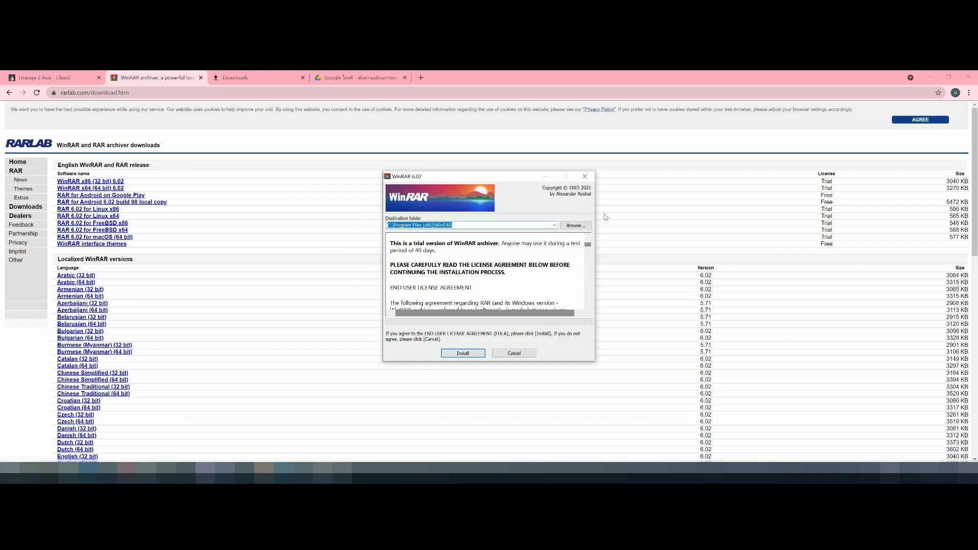
click(514, 353)
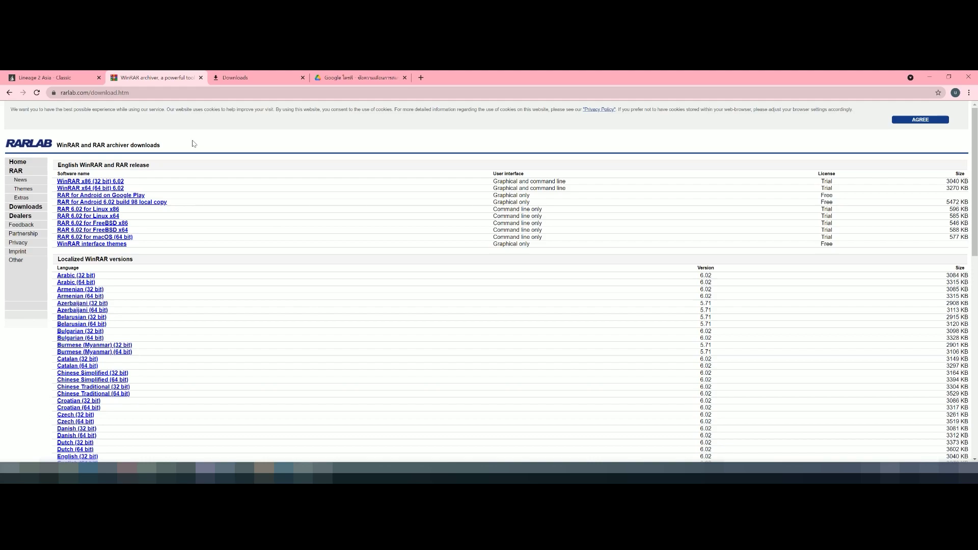
Switch to the Lineage 2 Asia Classic site and go to its Game Download Center
click(84, 79)
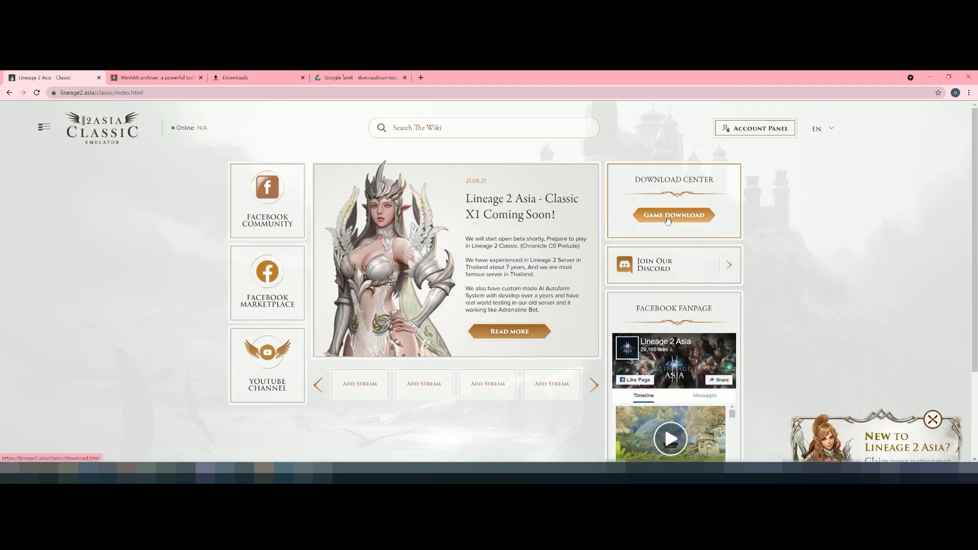
click(668, 220)
scroll(649, 362, down, 3)
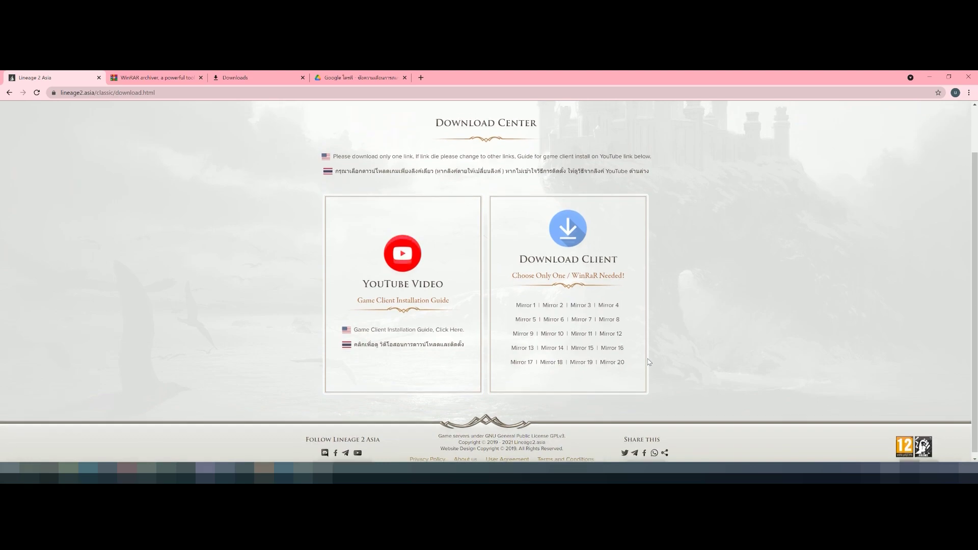
scroll(649, 363, up, 2)
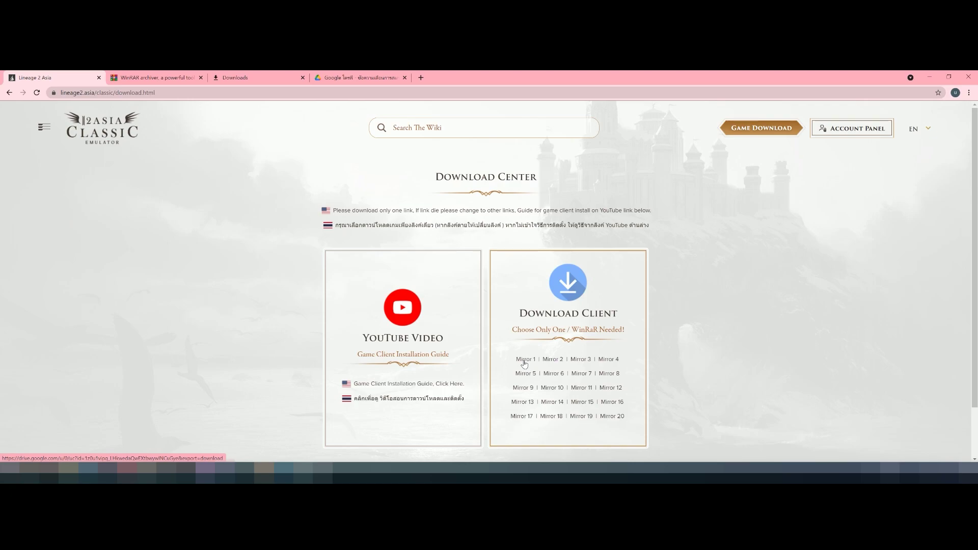
Start the Lineage 2 Asia - Classic.rar download from Mirror 1 despite the scan warning, and show Chrome's downloads list
click(525, 363)
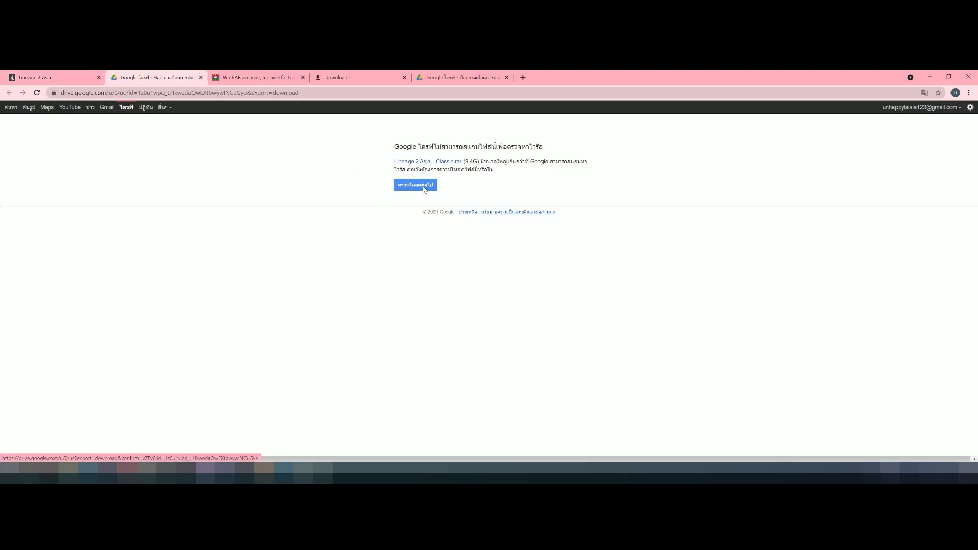
click(425, 188)
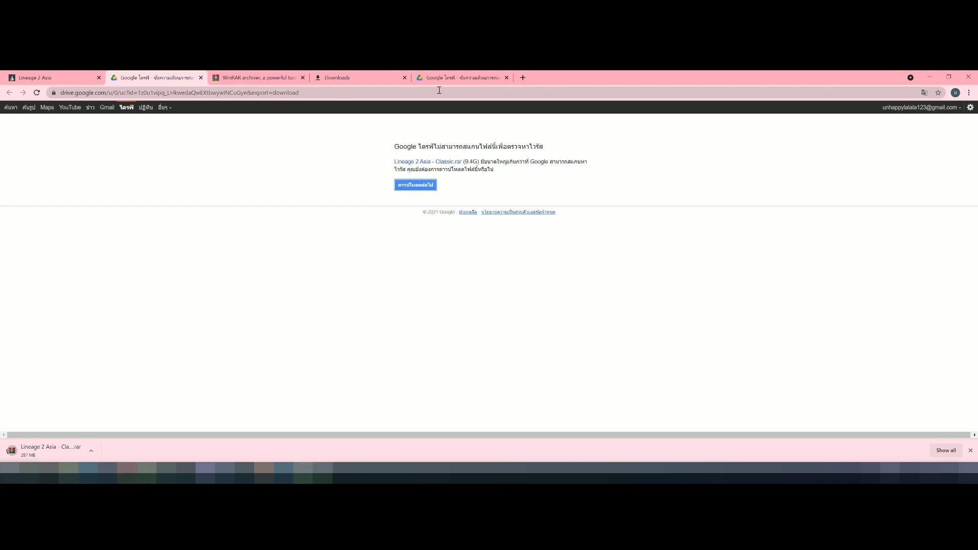
click(968, 93)
click(891, 150)
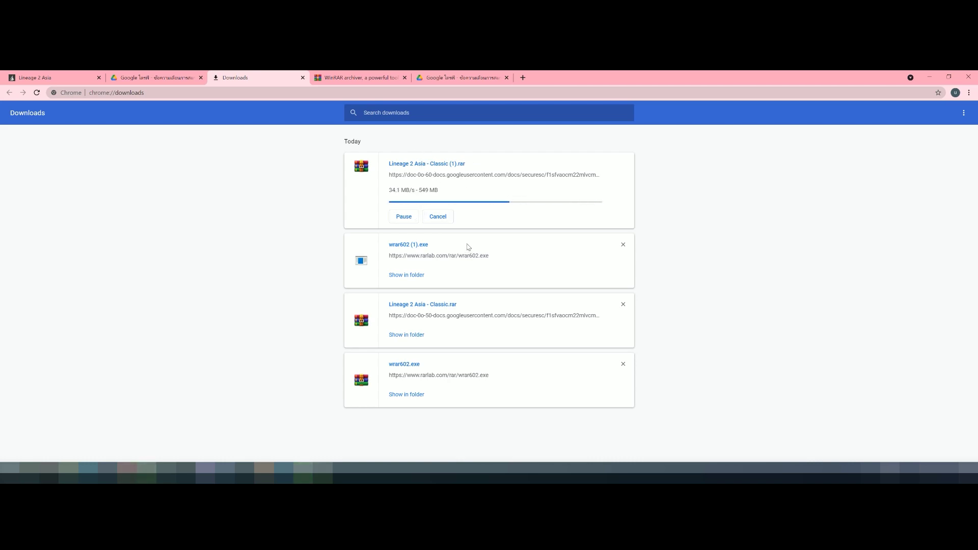
Cancel the duplicate 'Lineage 2 Asia - Classic (1).rar' download and return to the downloads list
click(433, 218)
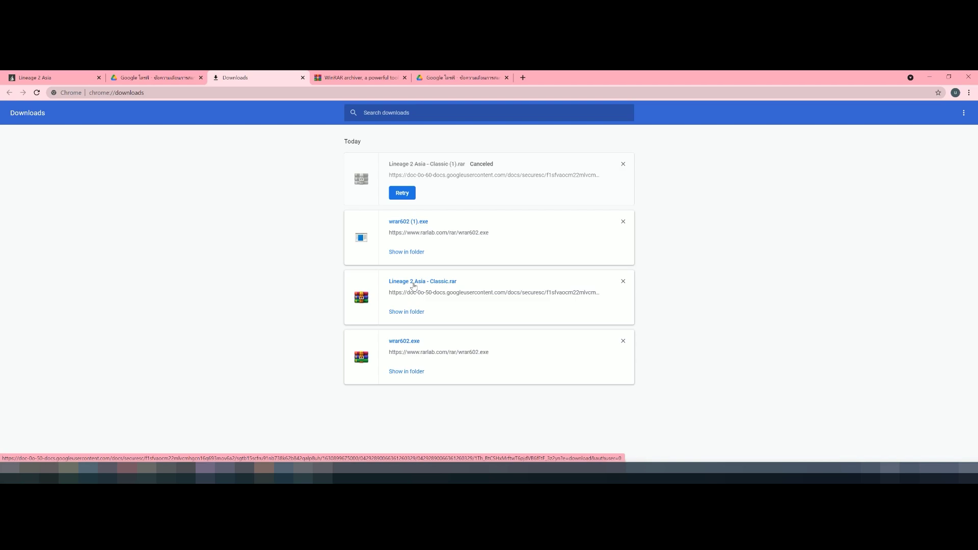
key(ctrl+Tab)
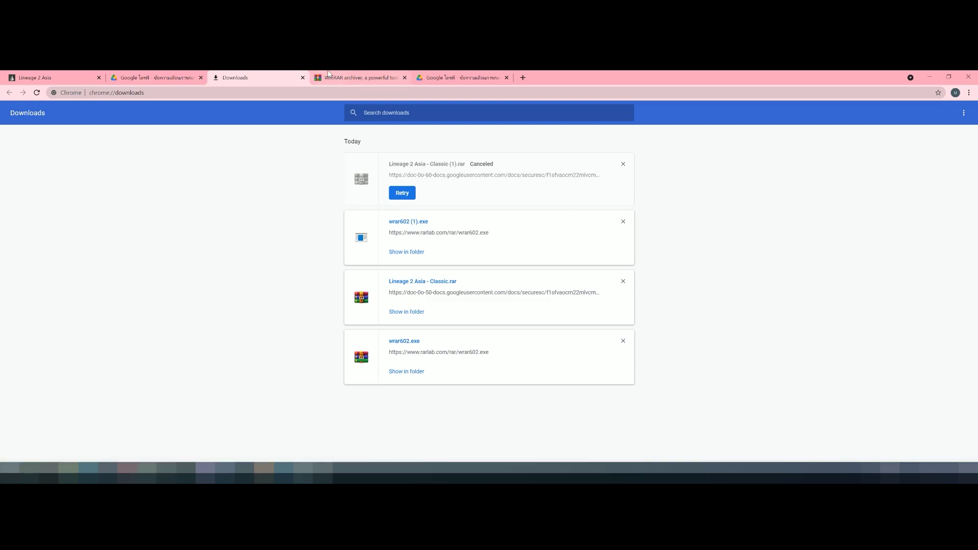
click(268, 74)
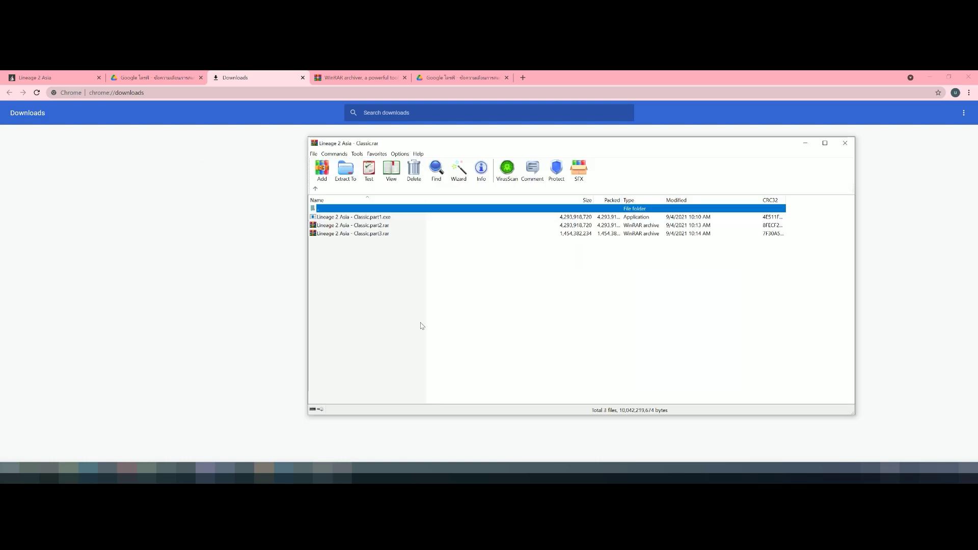
Bring up the Test folder and delete the three old part files from it
click(31, 470)
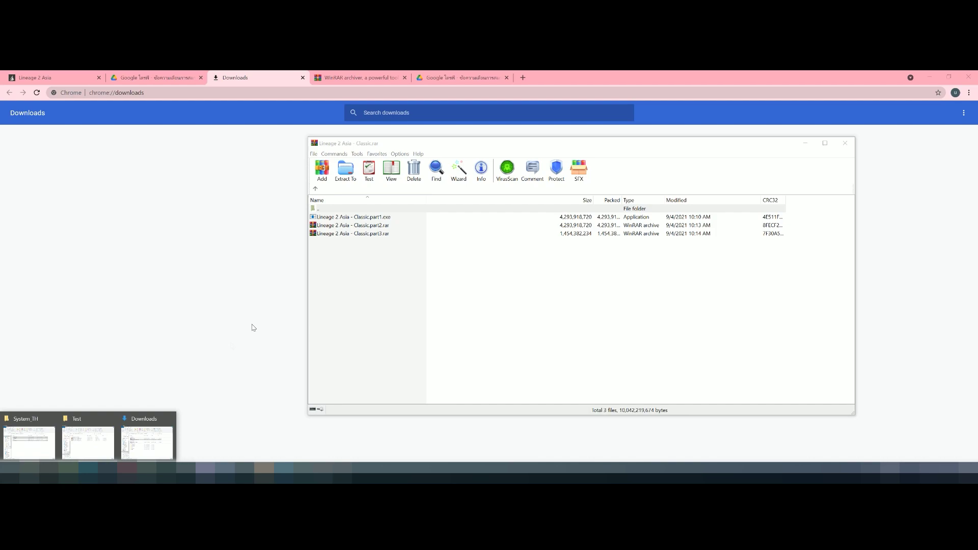
click(88, 442)
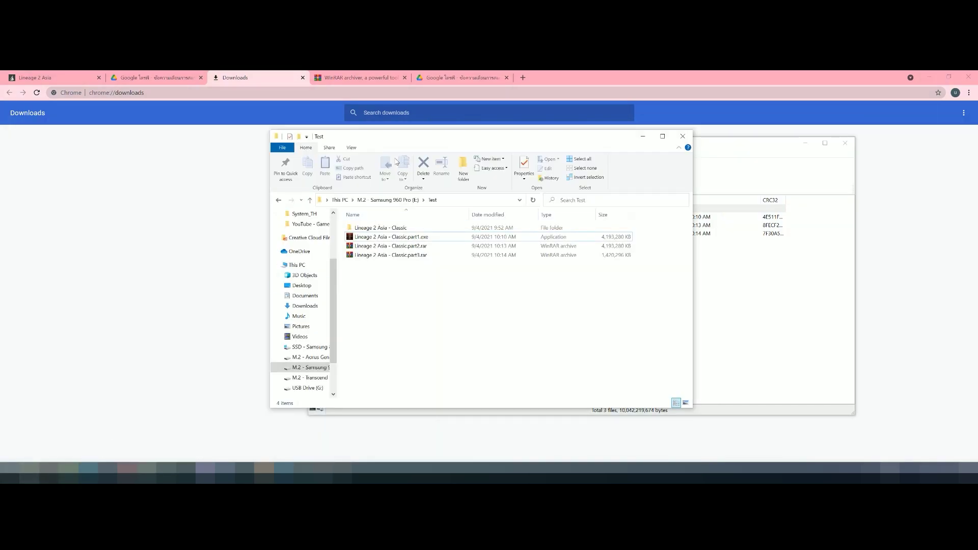
drag(427, 136, 231, 154)
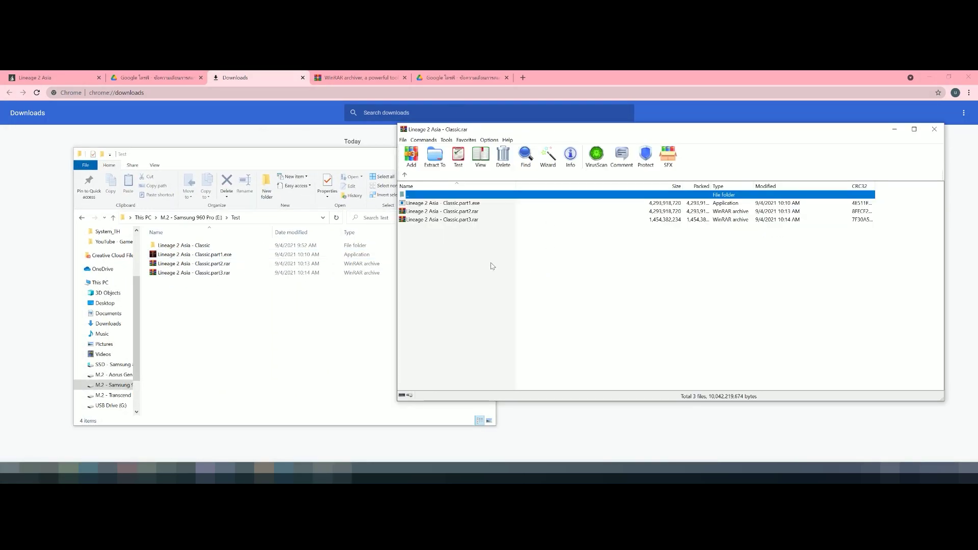
click(222, 256)
key(Delete)
Drag all three Lineage 2 Asia - Classic part files from the WinRAR archive into the Test folder
click(497, 283)
drag(499, 283, 431, 205)
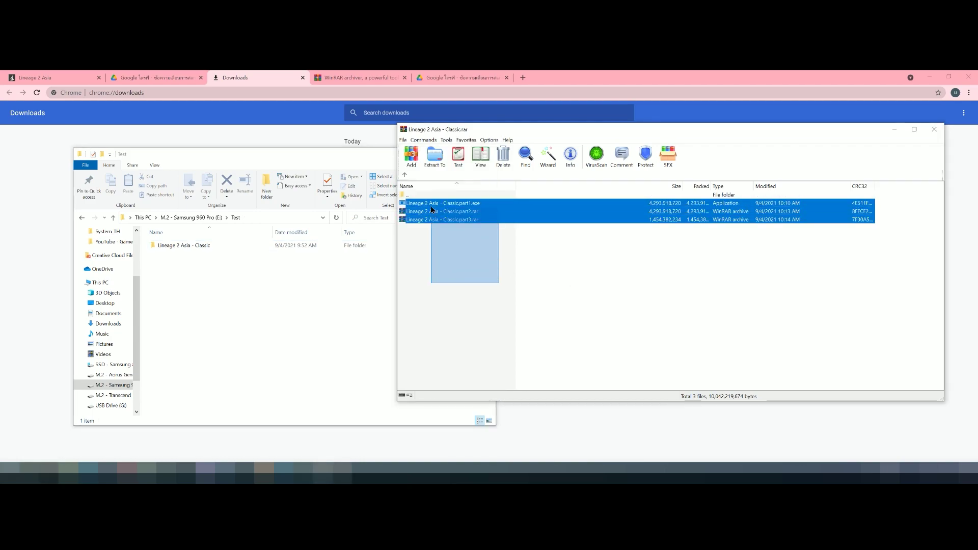
drag(506, 130, 601, 151)
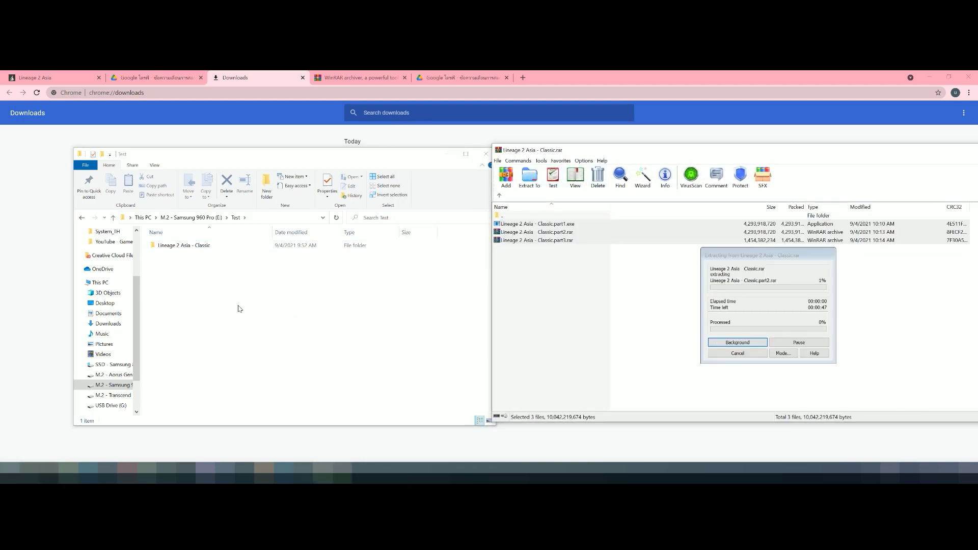
drag(515, 238, 238, 309)
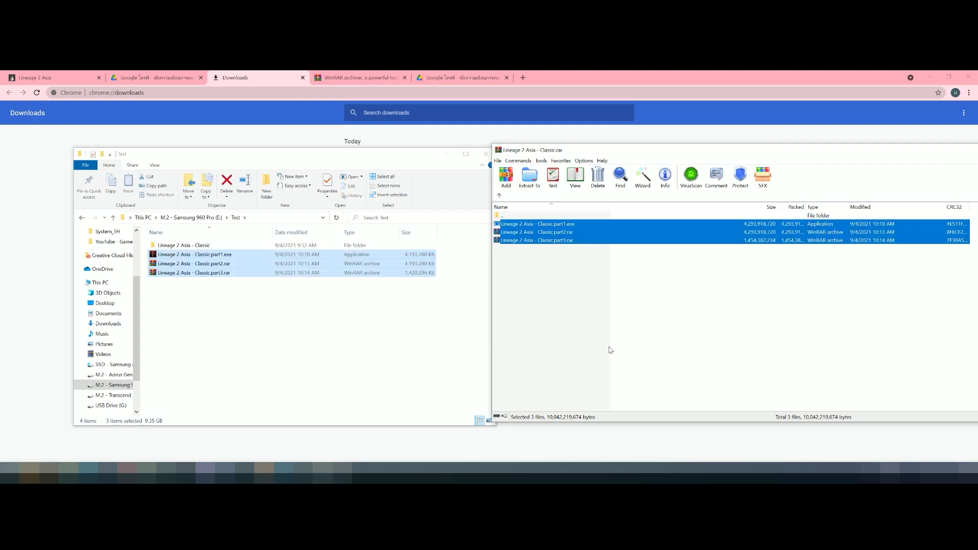
drag(756, 150, 509, 165)
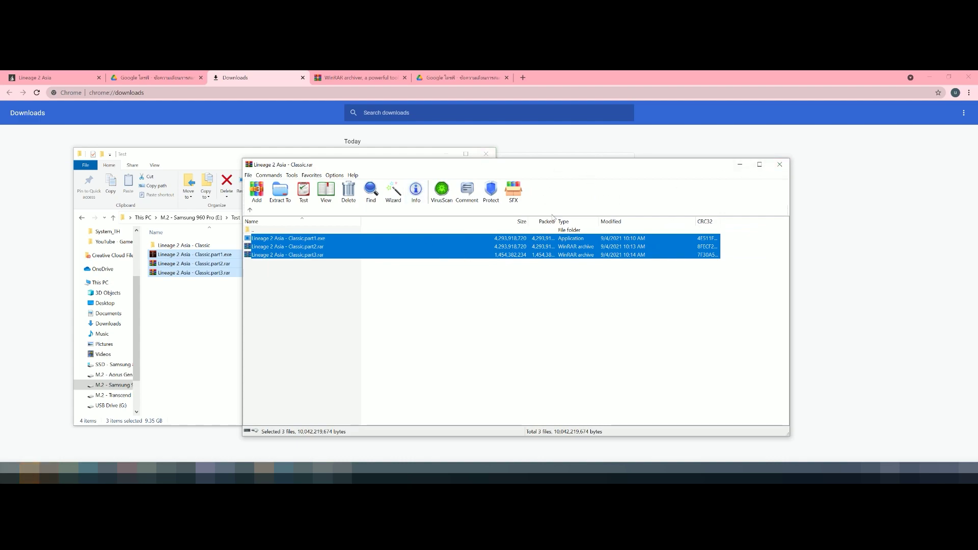
Close WinRAR and run Lineage 2 Asia - Classic.part1.exe from the Test folder to start the installer
click(779, 164)
drag(404, 156, 529, 151)
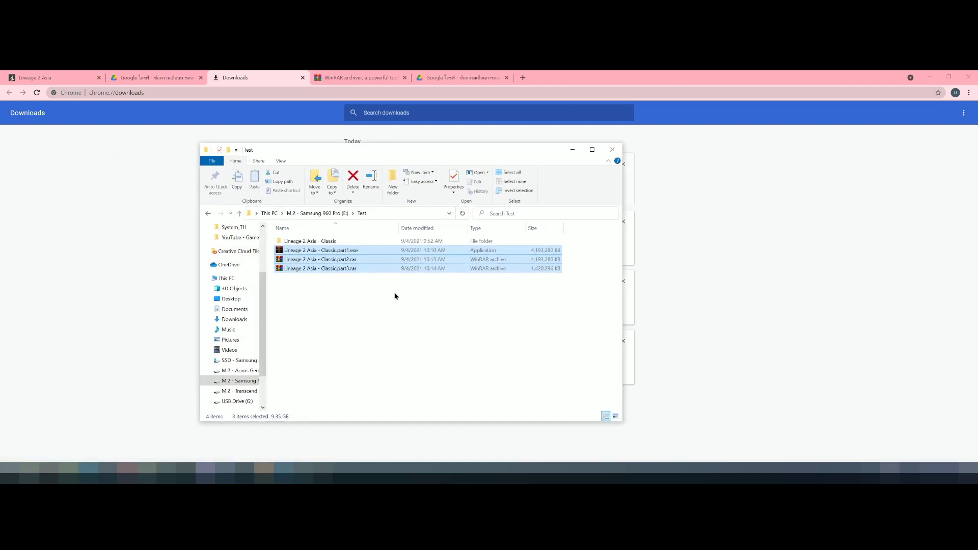
click(395, 295)
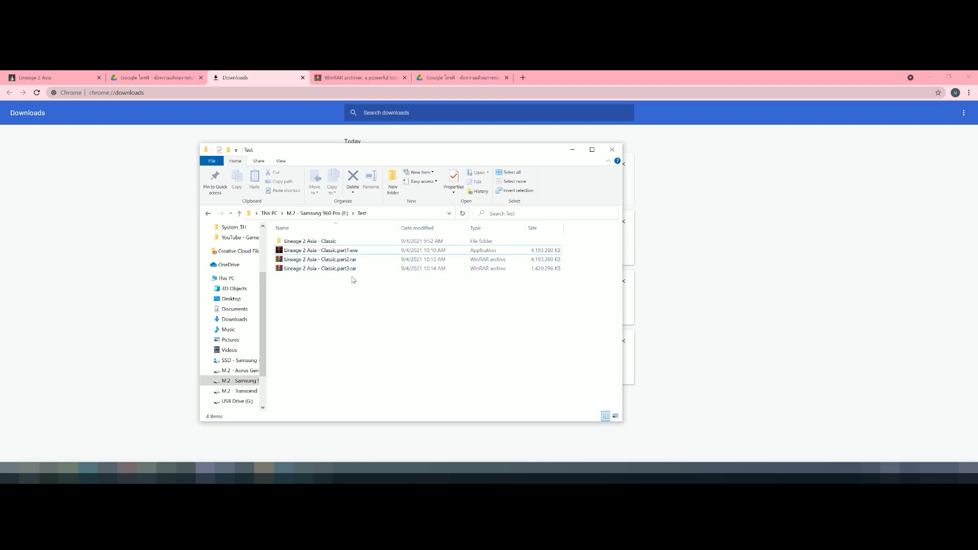
double_click(359, 253)
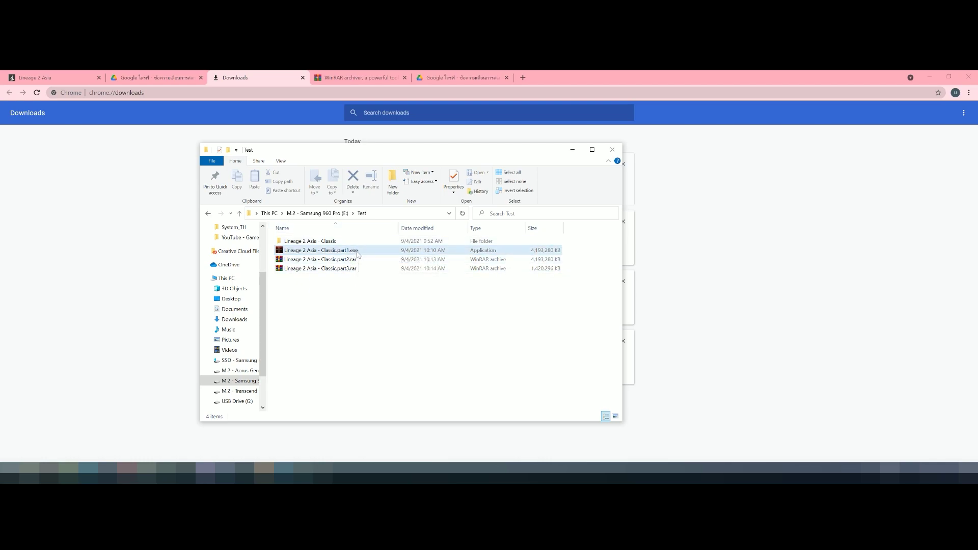
drag(461, 192, 451, 206)
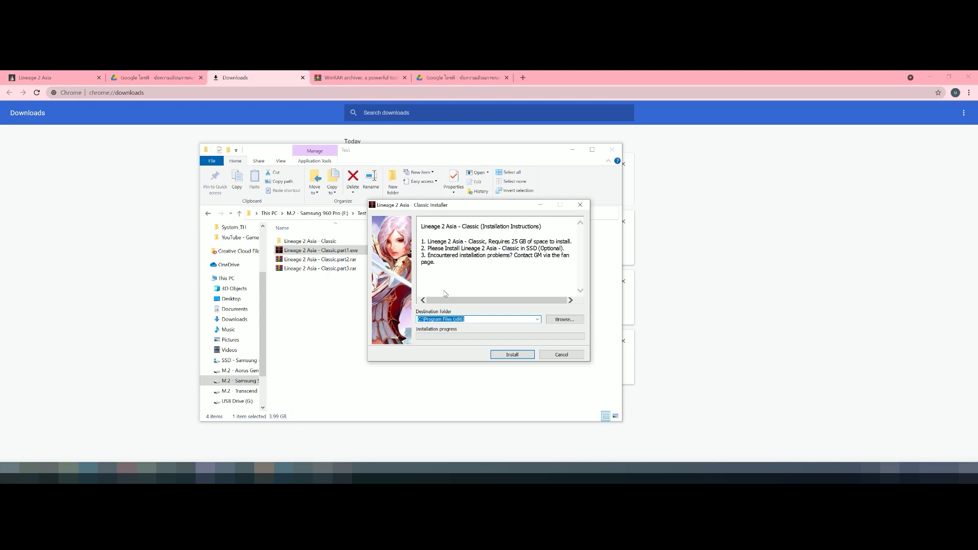
Paste the E:\Test path from Explorer into the installer's destination field and start the install
drag(400, 200, 441, 259)
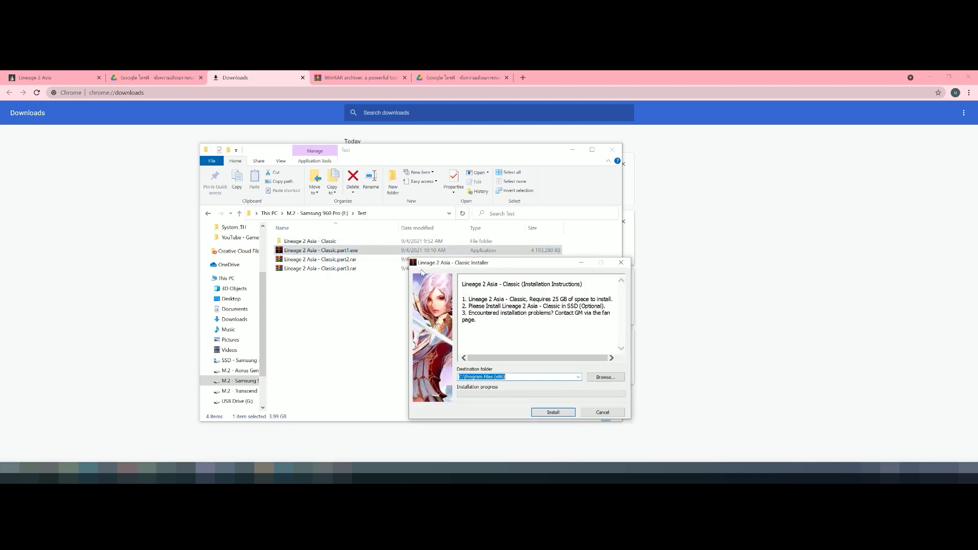
click(377, 253)
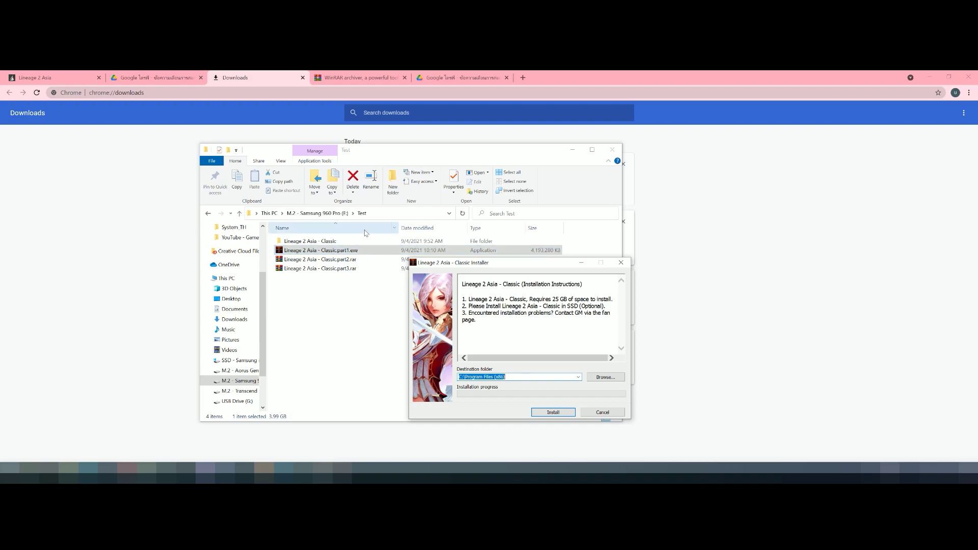
click(352, 213)
click(628, 287)
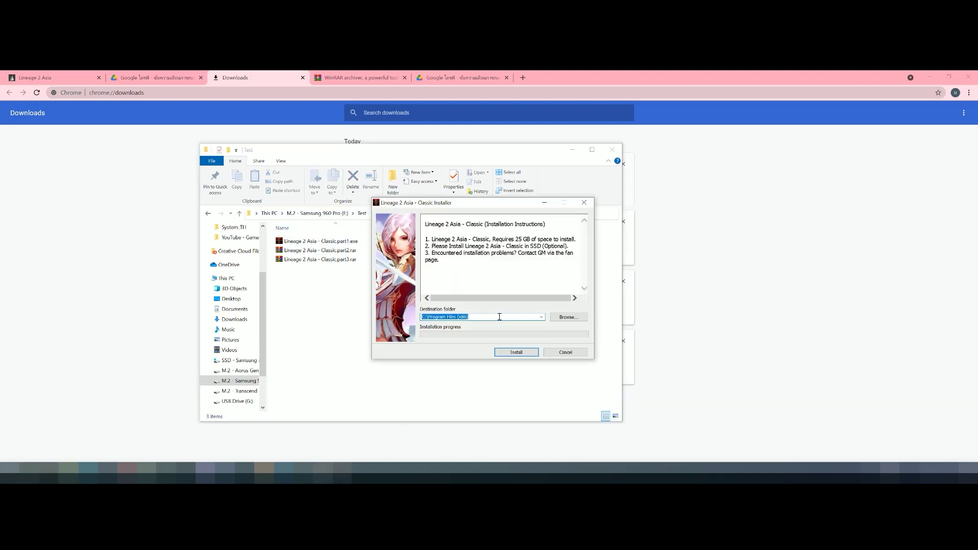
text(E:\Test)
drag(478, 207, 460, 261)
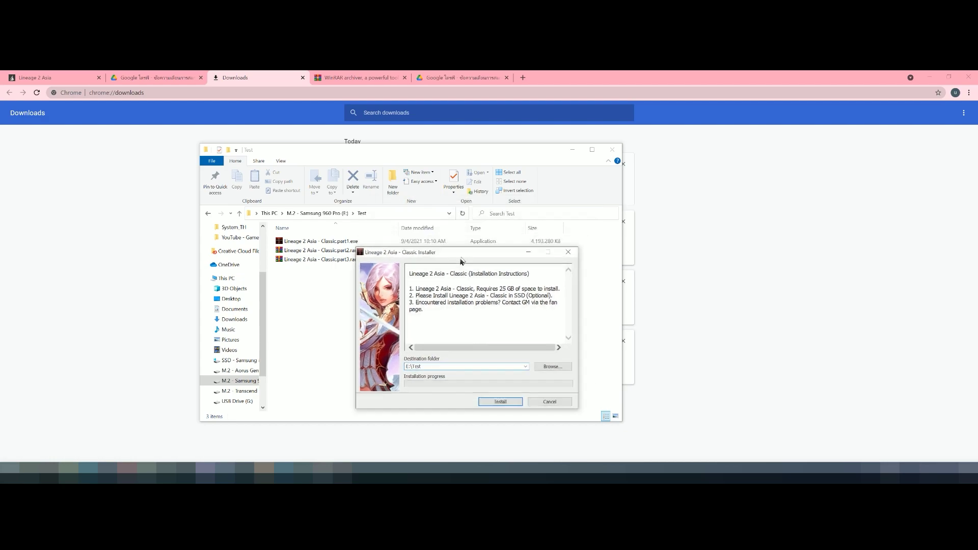
click(499, 405)
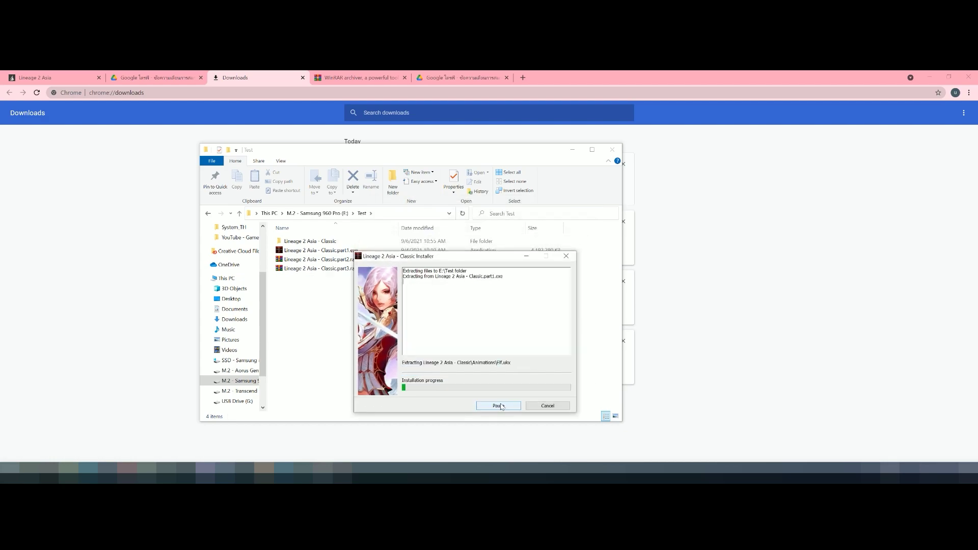